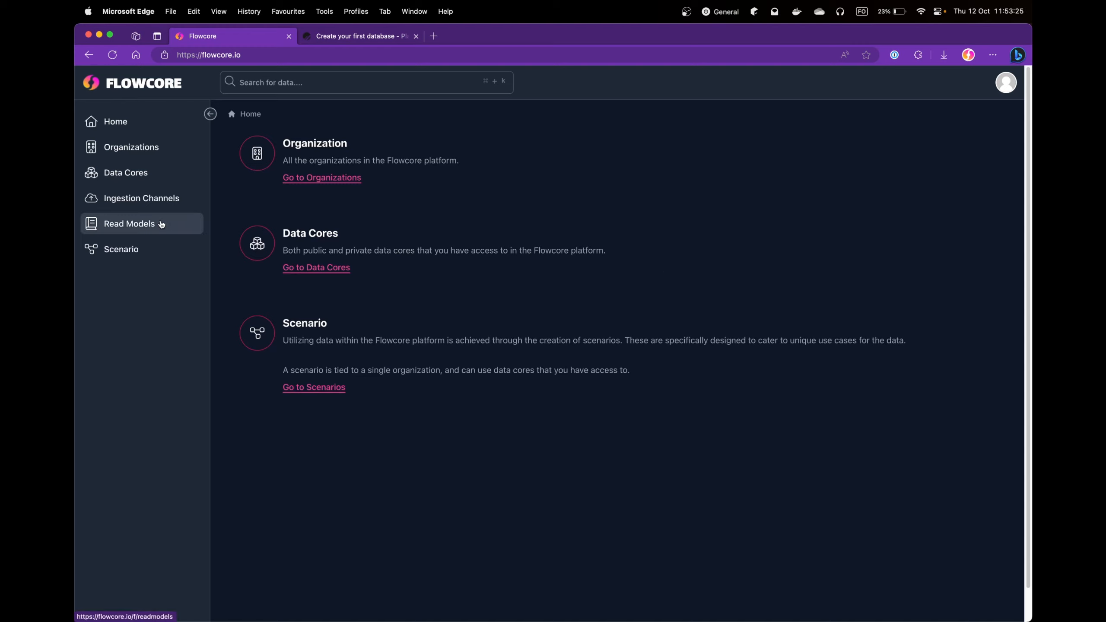
{"action": "left_click", "coordinate": [353, 36]}
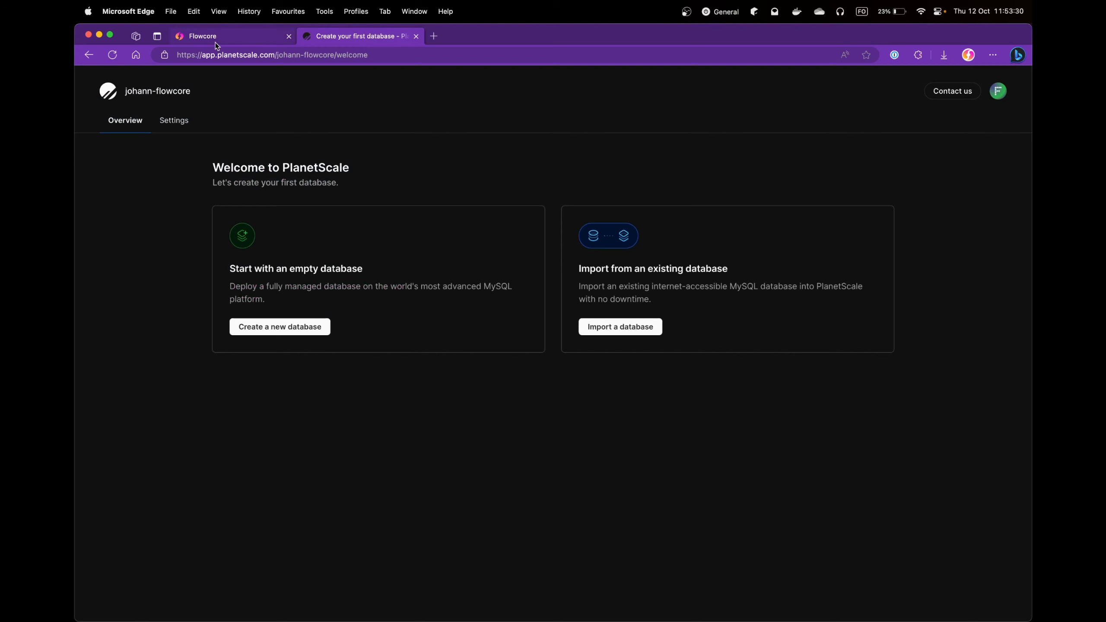
{"action": "left_click", "coordinate": [216, 40]}
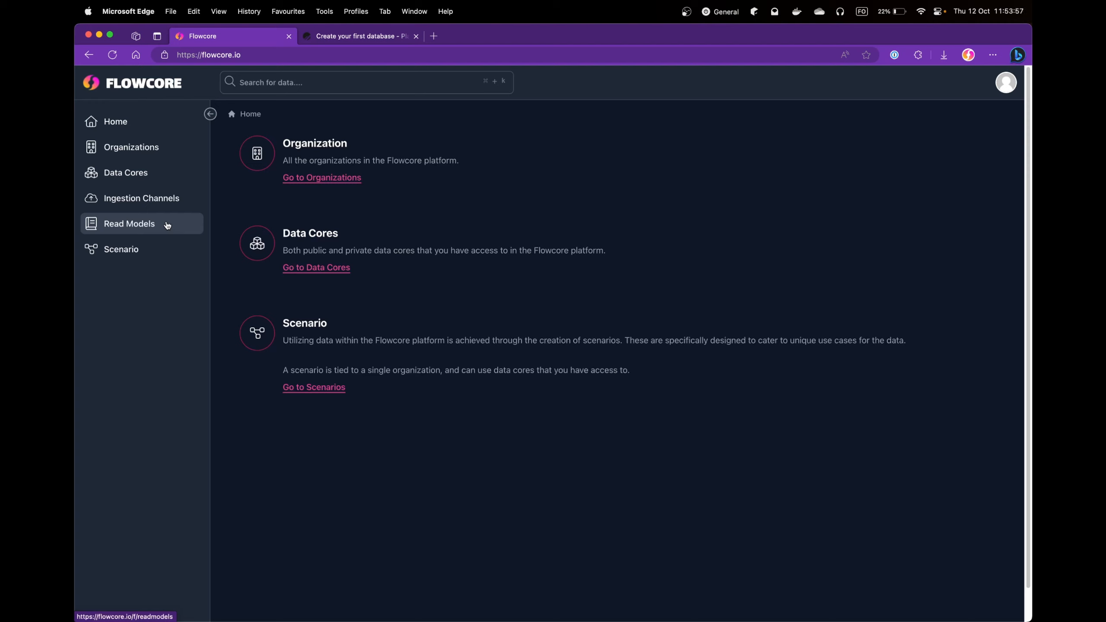
- Switch to PlanetScale and start a new empty database named weather-station
{"action": "left_click", "coordinate": [341, 39]}
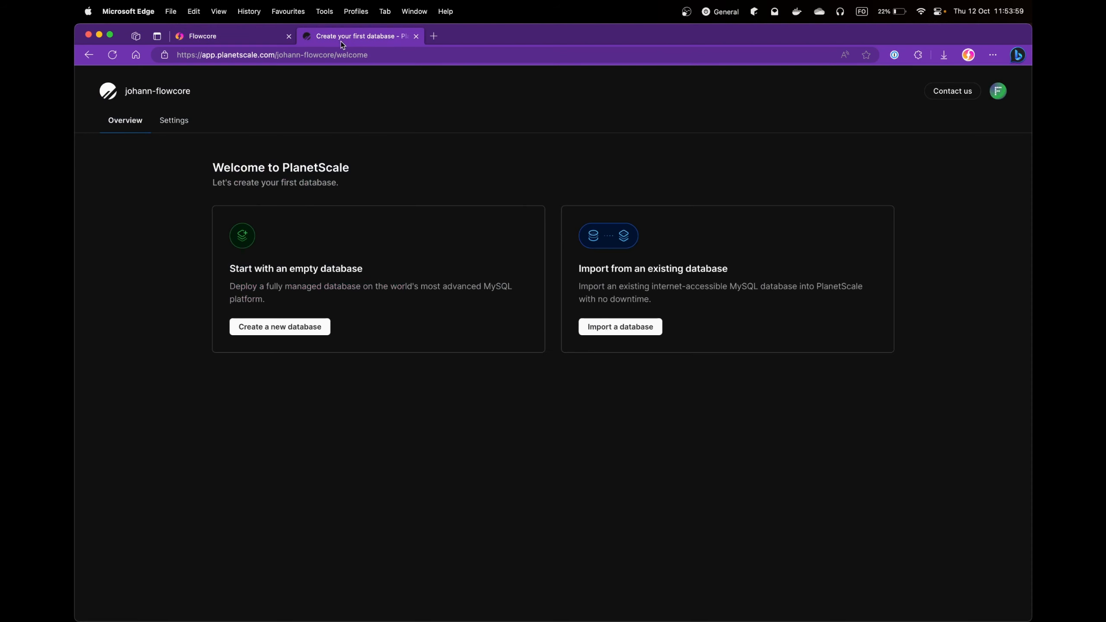
{"action": "left_click", "coordinate": [292, 326]}
{"action": "left_click", "coordinate": [421, 196]}
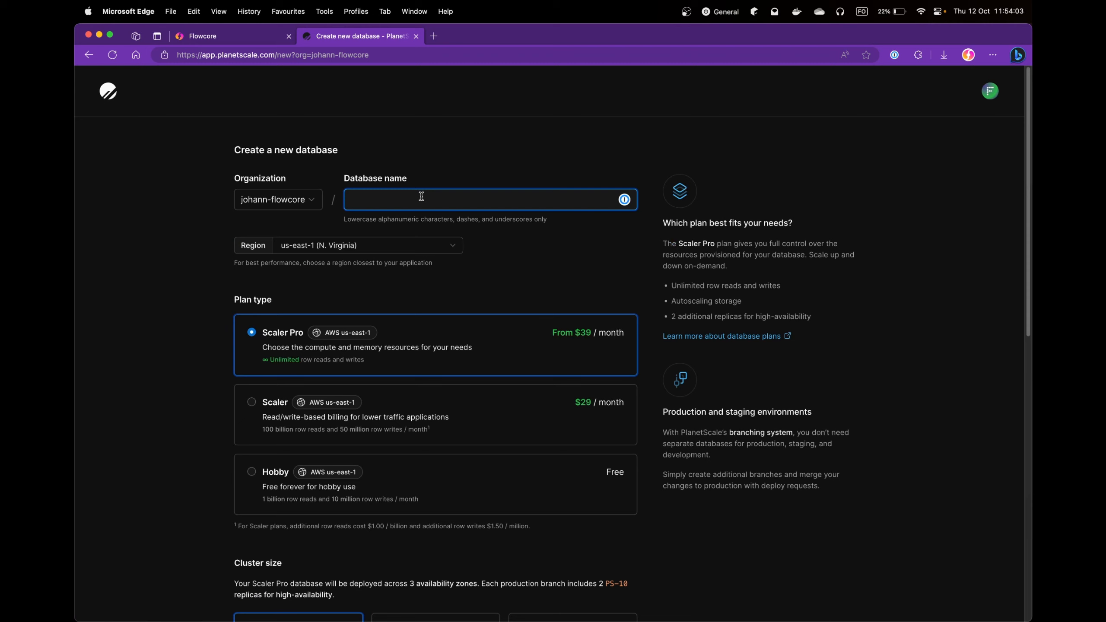
{"action": "type", "text": "we"}
{"action": "type", "text": "ather+"}
{"action": "key", "text": "BackSpace"}
{"action": "type", "text": "-station"}
- Set the new database's region to eu-west-2 (London) and its plan type to Hobby
{"action": "scroll", "coordinate": [453, 223], "scroll_direction": "down", "scroll_amount": 1}
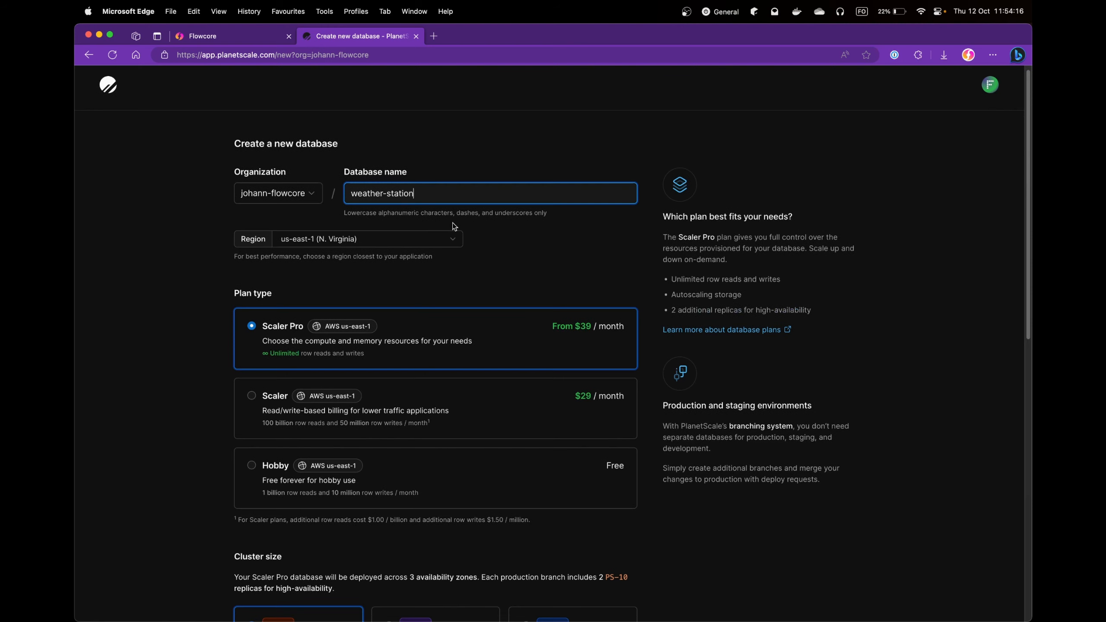
{"action": "left_click", "coordinate": [428, 232]}
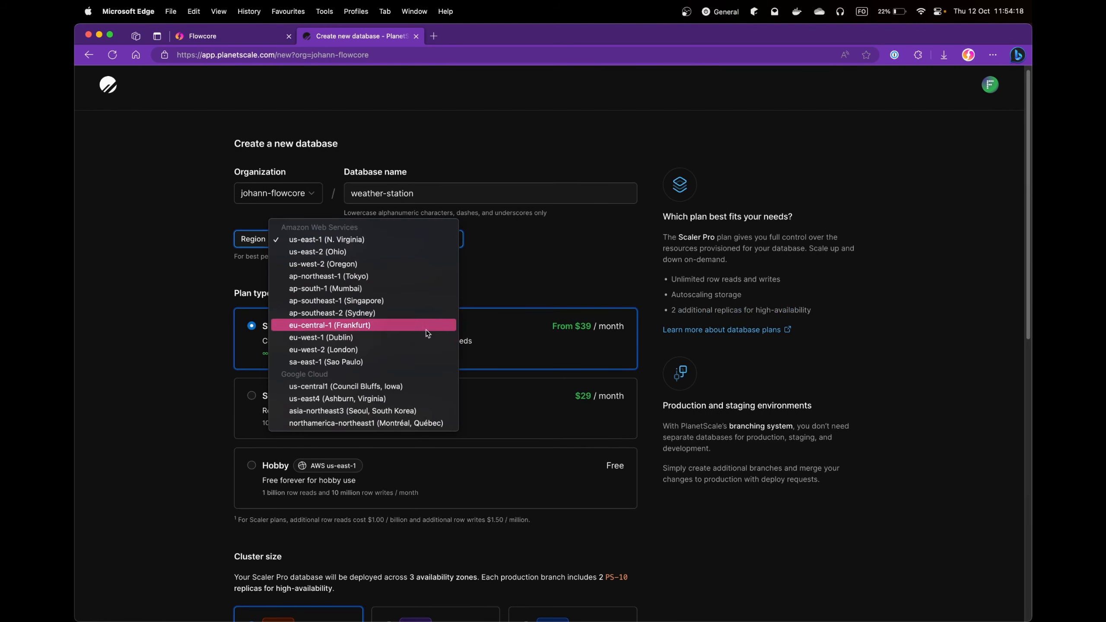
{"action": "left_click", "coordinate": [416, 349]}
{"action": "scroll", "coordinate": [430, 303], "scroll_direction": "down", "scroll_amount": 5}
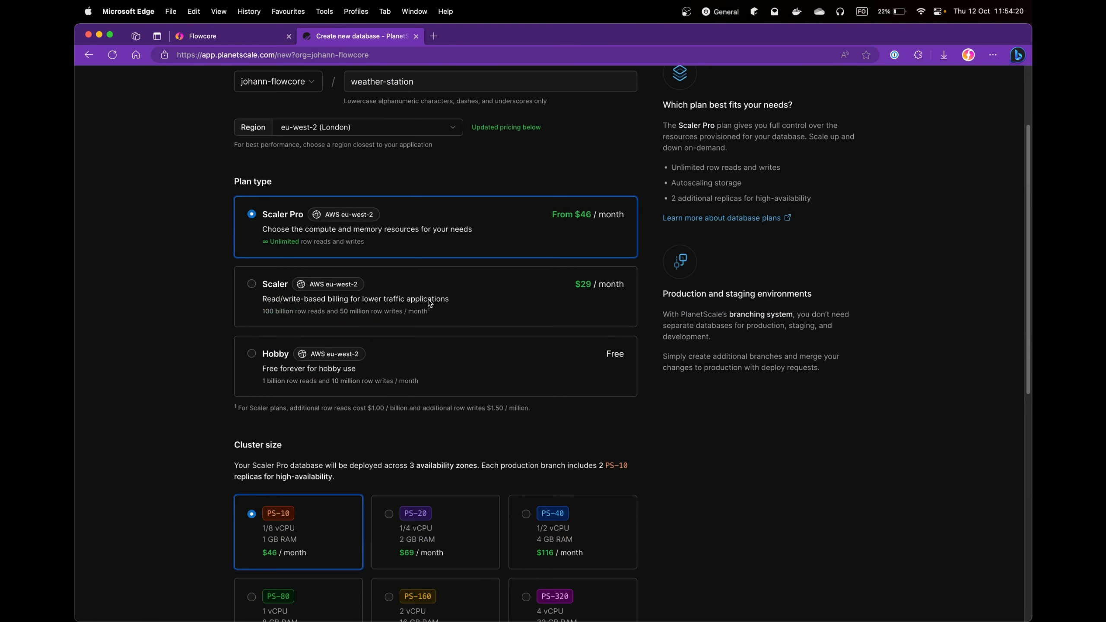
{"action": "left_click", "coordinate": [257, 353]}
- Create the weather-station database and skip the language or framework connection setup
{"action": "scroll", "coordinate": [418, 276], "scroll_direction": "up", "scroll_amount": 5}
{"action": "scroll", "coordinate": [430, 280], "scroll_direction": "down", "scroll_amount": 15}
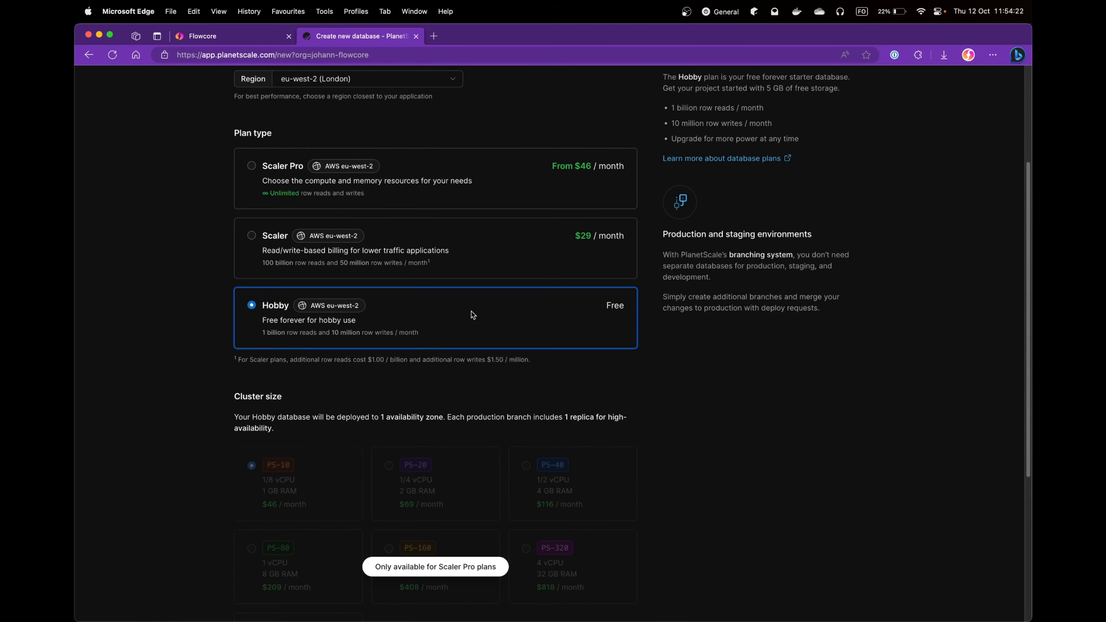
{"action": "left_click", "coordinate": [300, 556]}
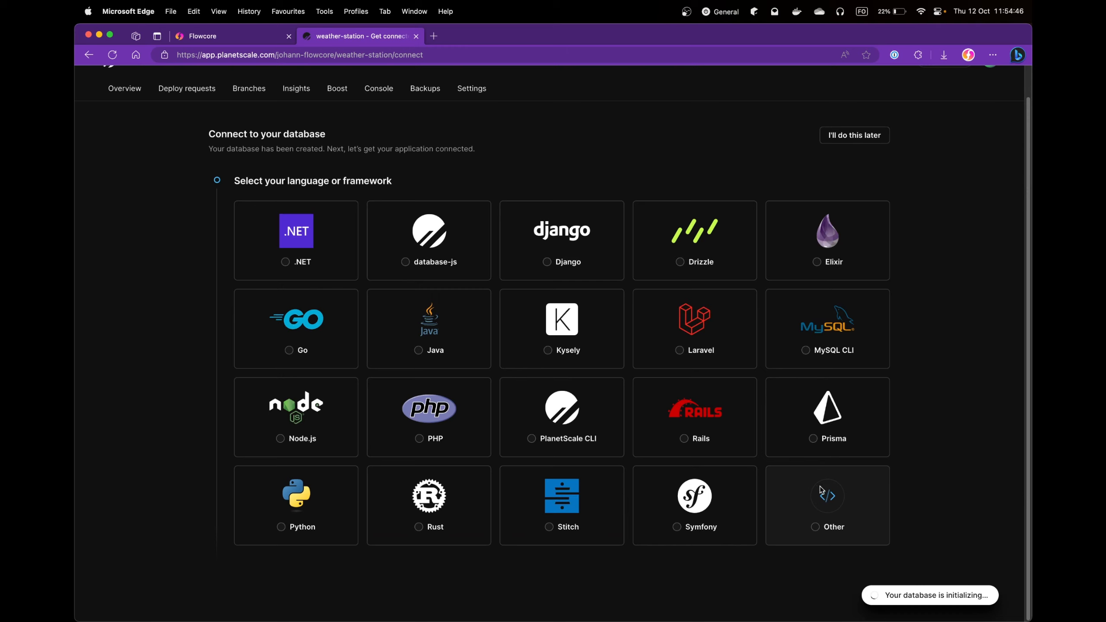
{"action": "left_click", "coordinate": [862, 139]}
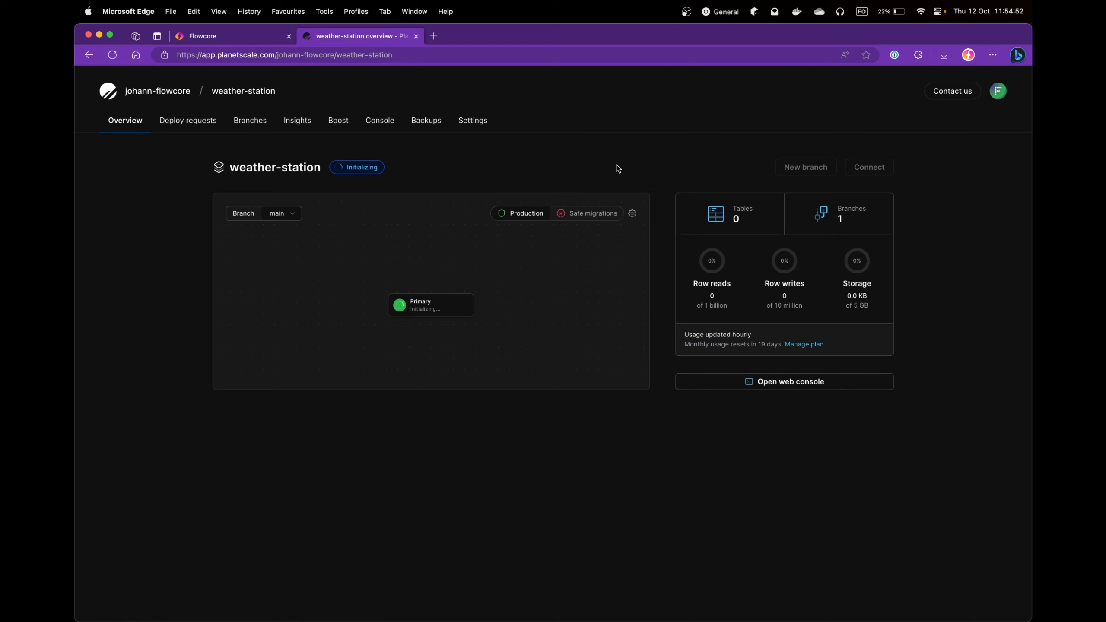
- Switch to Flowcore and start a read model for flowcore-youtube named the-best-weather-station
{"action": "key", "text": "ctrl+shift+Tab"}
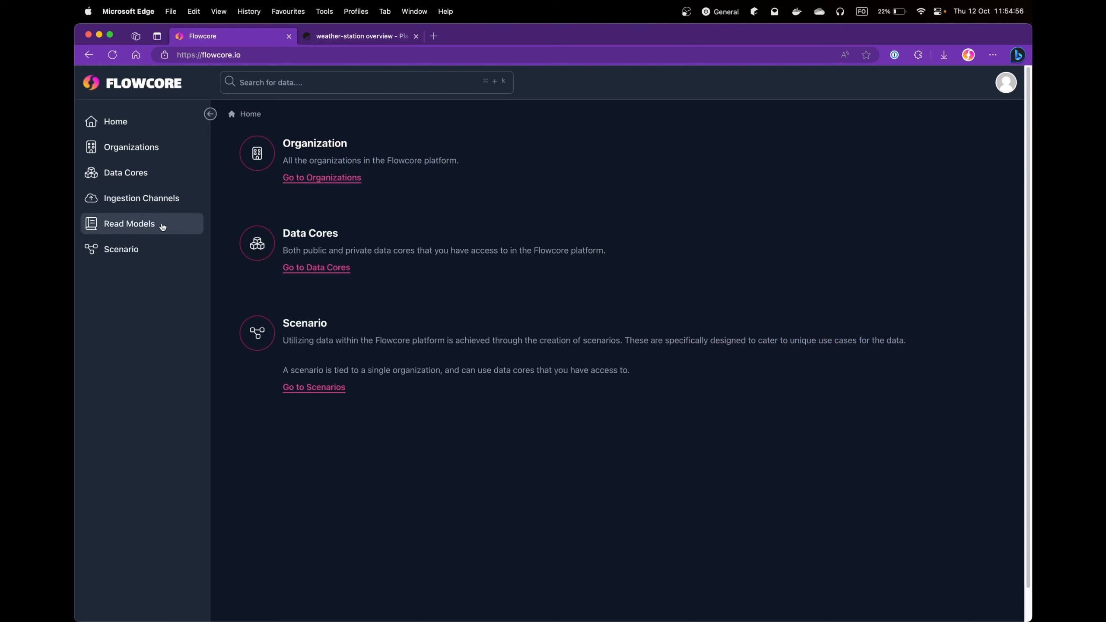
{"action": "left_click", "coordinate": [162, 225]}
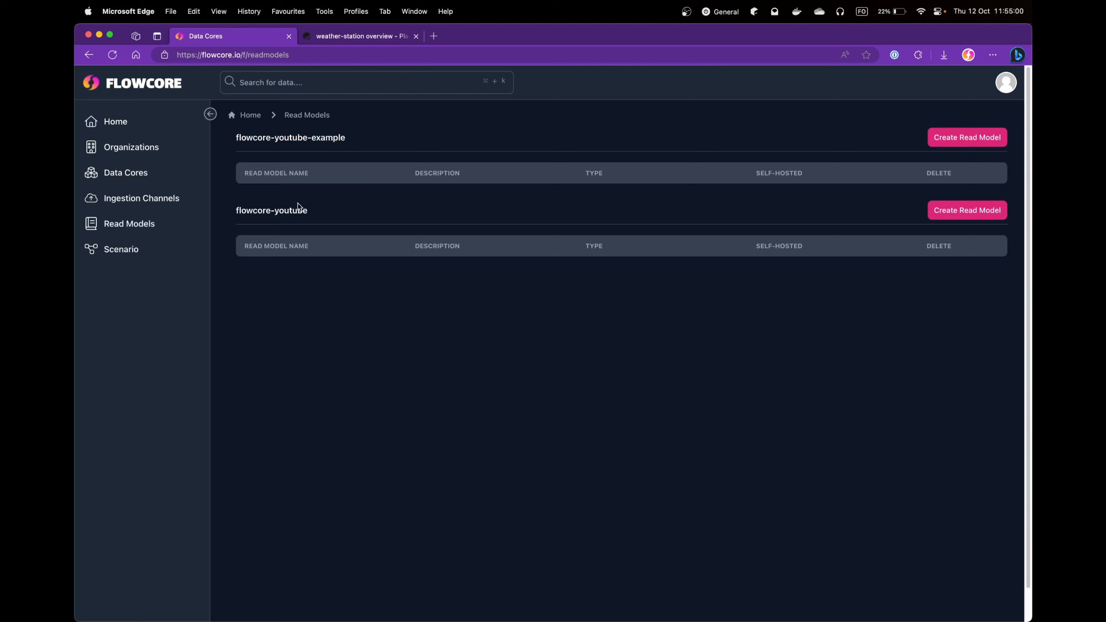
{"action": "left_click", "coordinate": [932, 211]}
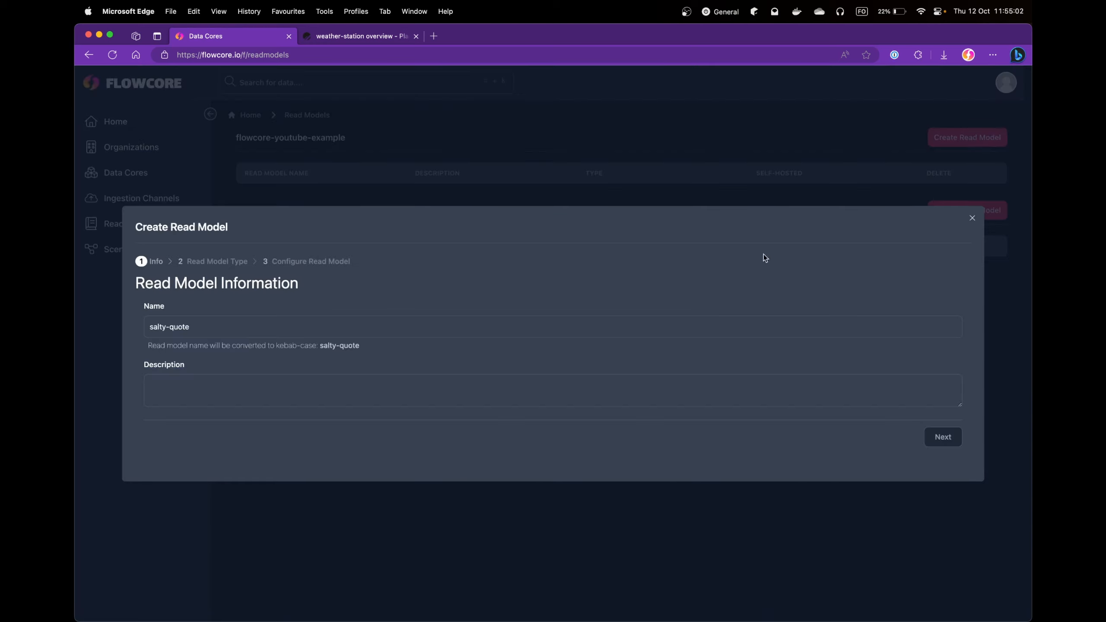
{"action": "left_click", "coordinate": [226, 322]}
{"action": "left_click_drag", "start_coordinate": [205, 328], "coordinate": [149, 327]}
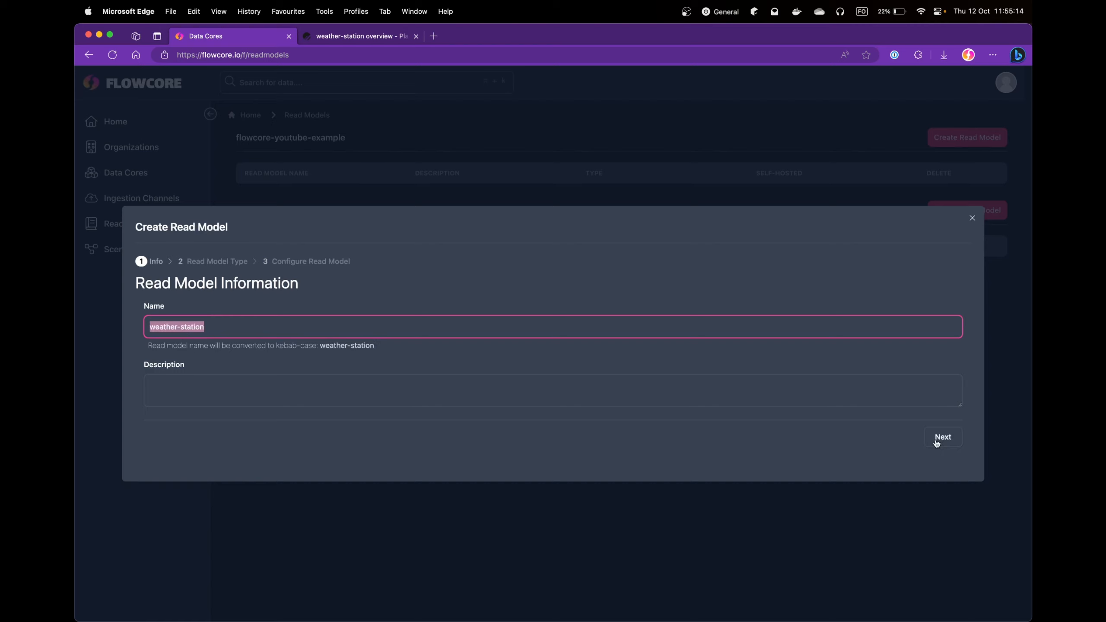
{"action": "type", "text": "the-best-weather-station"}
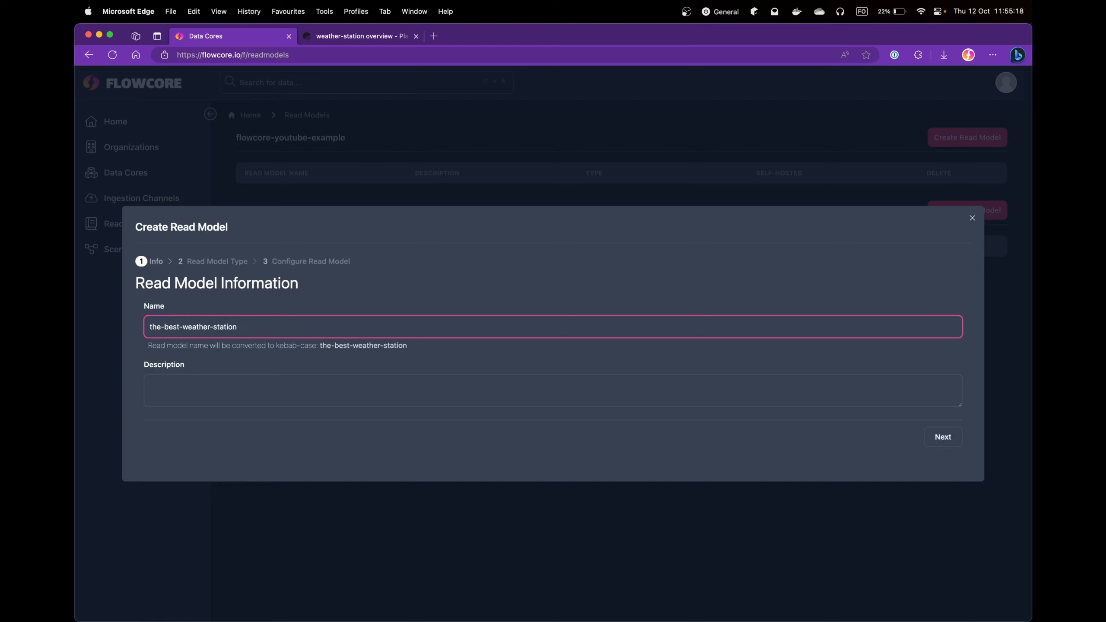
{"action": "left_click", "coordinate": [940, 437]}
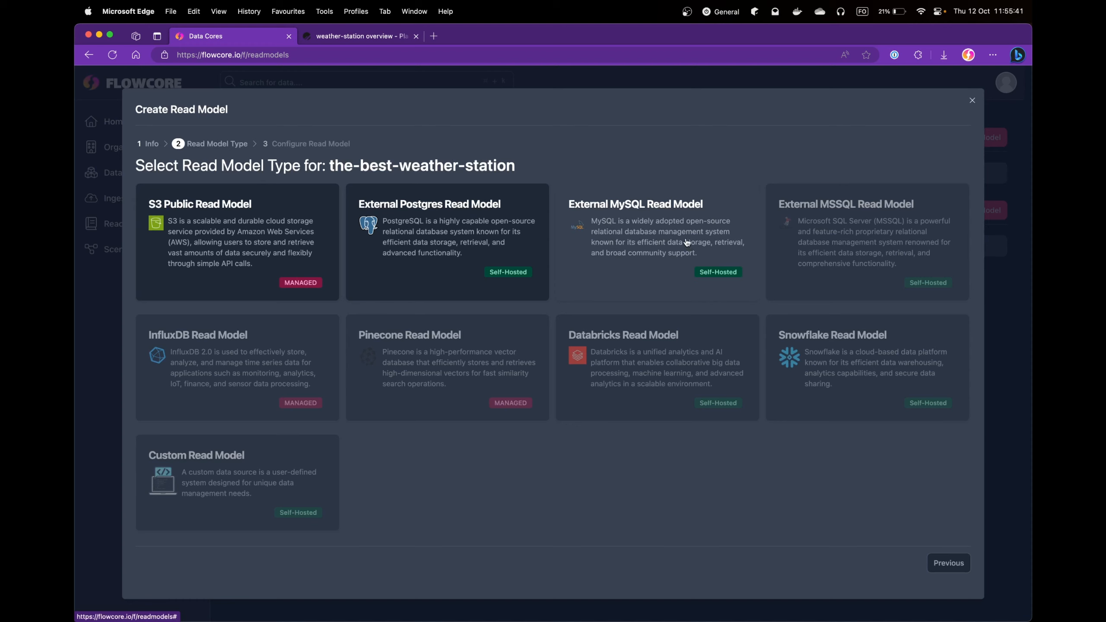
- Choose the External MySQL Read Model type and go to its connection parameters
{"action": "left_click", "coordinate": [323, 39]}
{"action": "left_click", "coordinate": [240, 40]}
{"action": "left_click", "coordinate": [635, 249]}
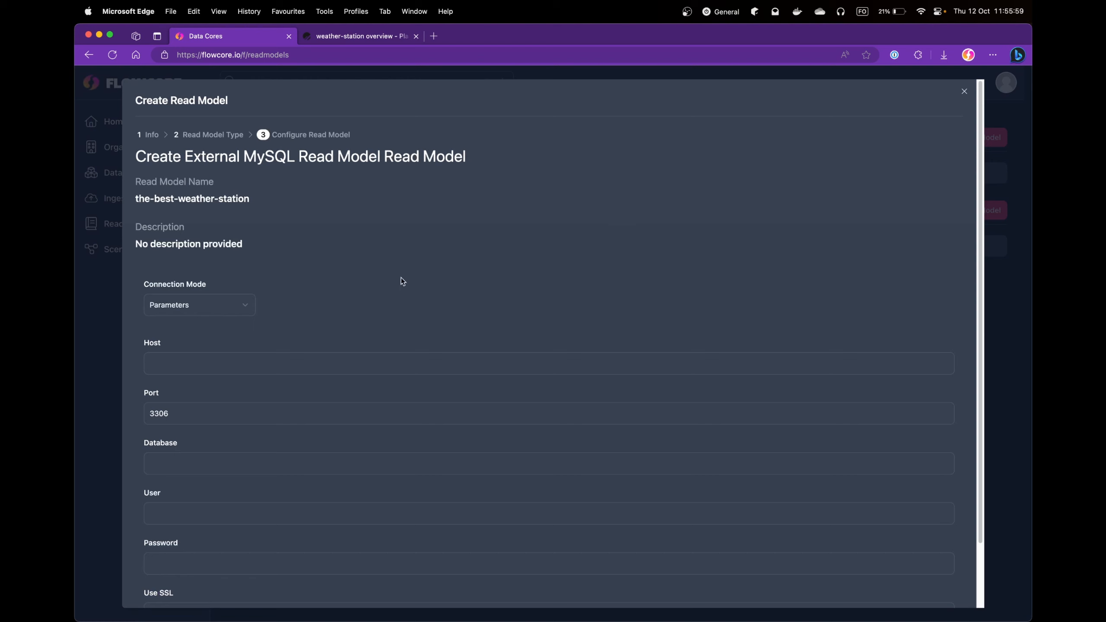
{"action": "scroll", "coordinate": [397, 279], "scroll_direction": "down", "scroll_amount": 1}
{"action": "key", "text": "Tab"}
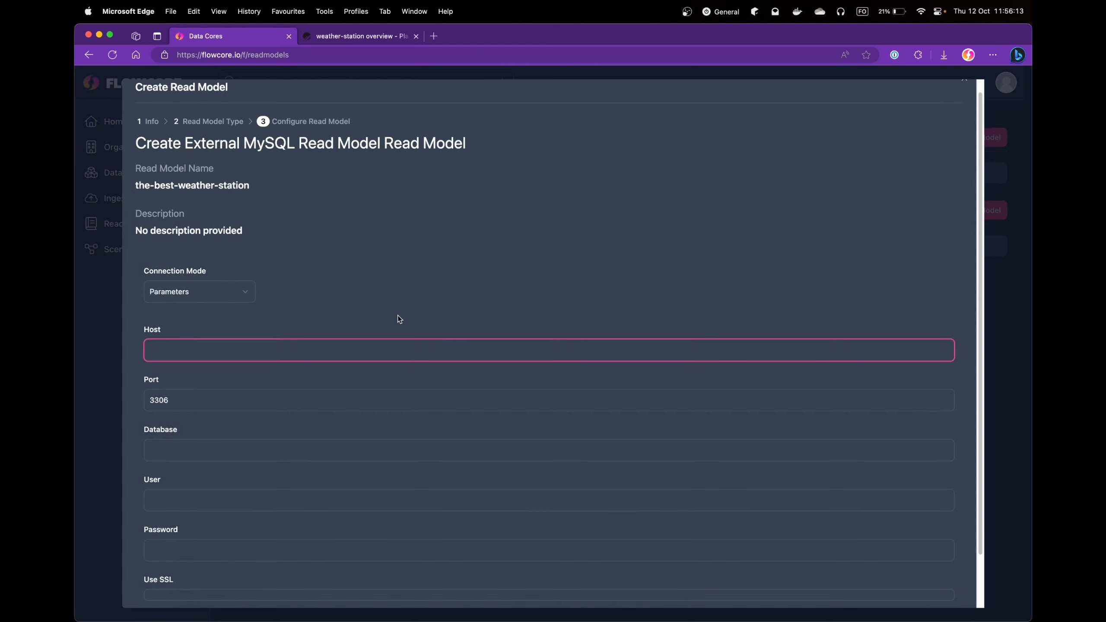
{"action": "scroll", "coordinate": [398, 315], "scroll_direction": "down", "scroll_amount": 1}
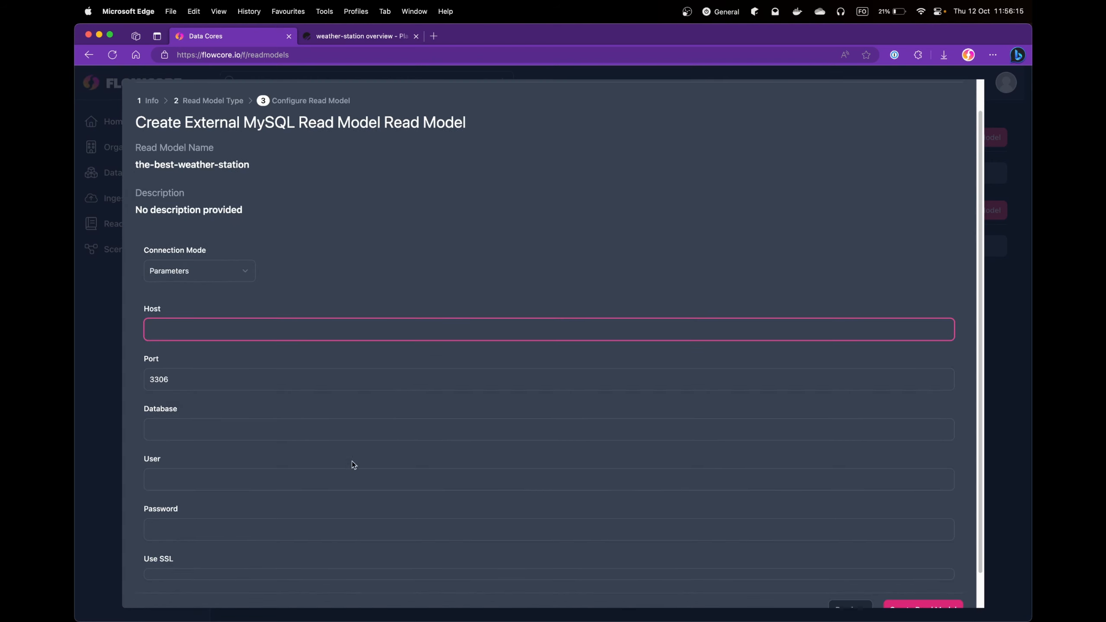
- Switch to PlanetScale, create an Admin password for the main branch and display its connection details in the General format
{"action": "left_click", "coordinate": [376, 36]}
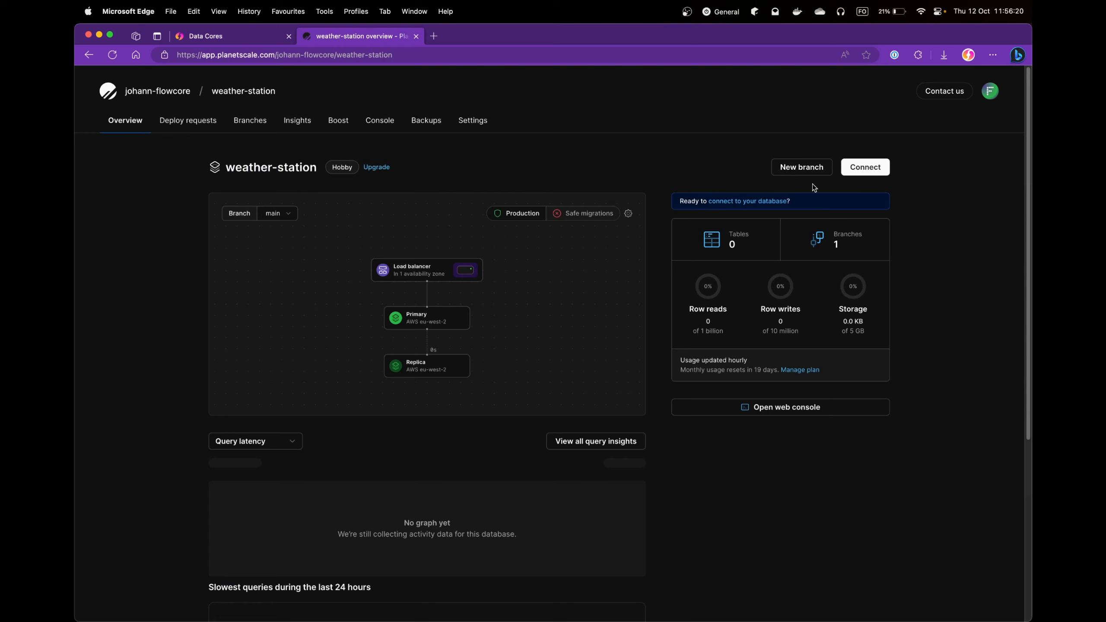
{"action": "left_click", "coordinate": [856, 174]}
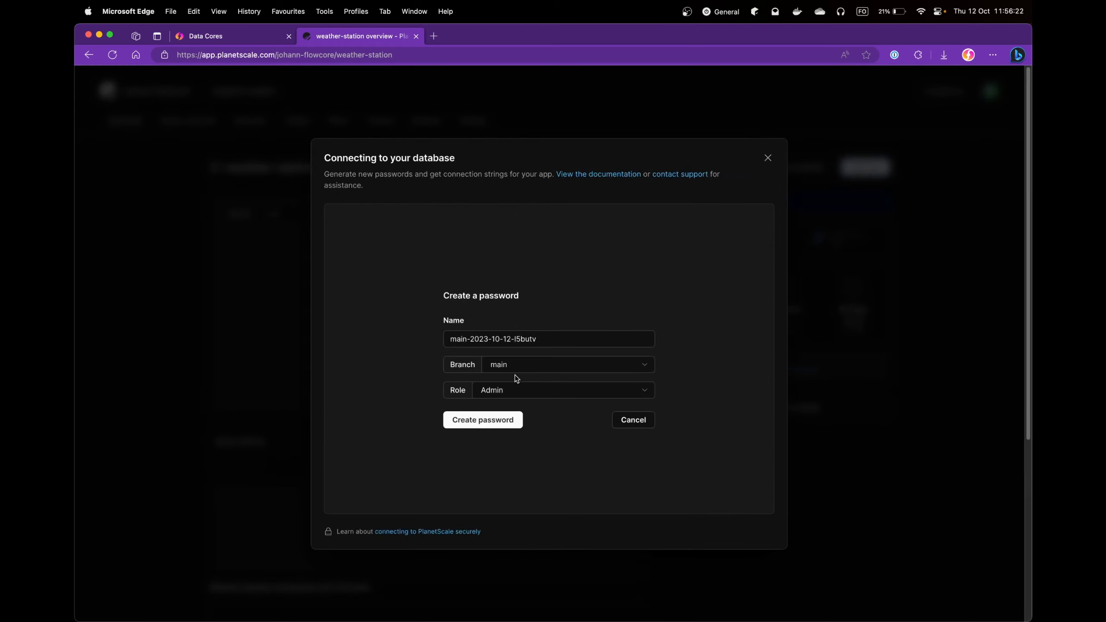
{"action": "left_click", "coordinate": [491, 421]}
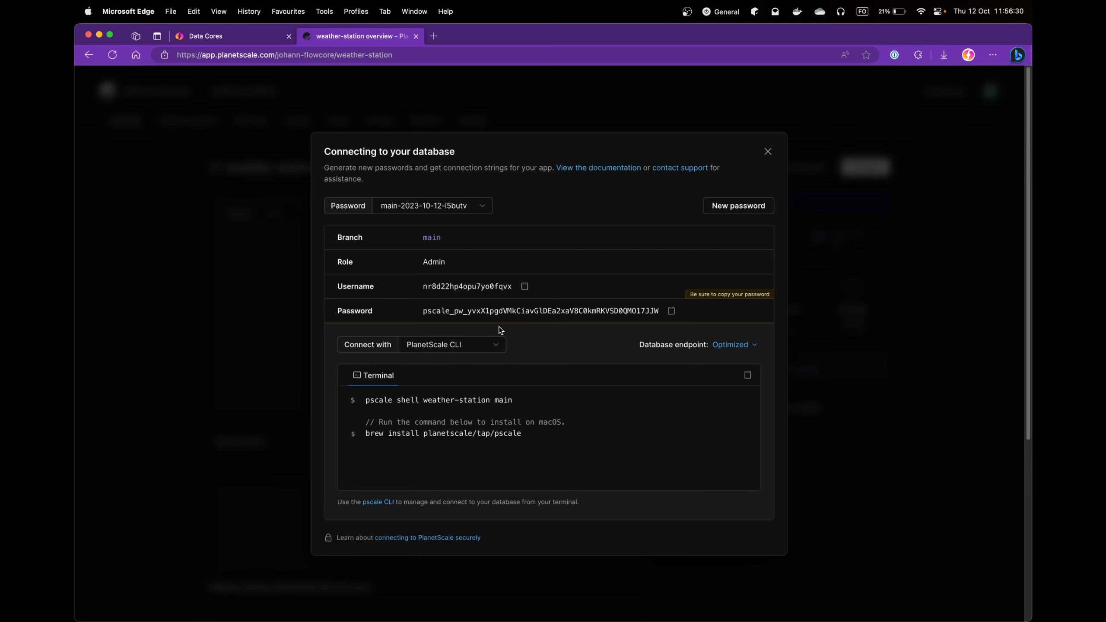
{"action": "left_click", "coordinate": [474, 352]}
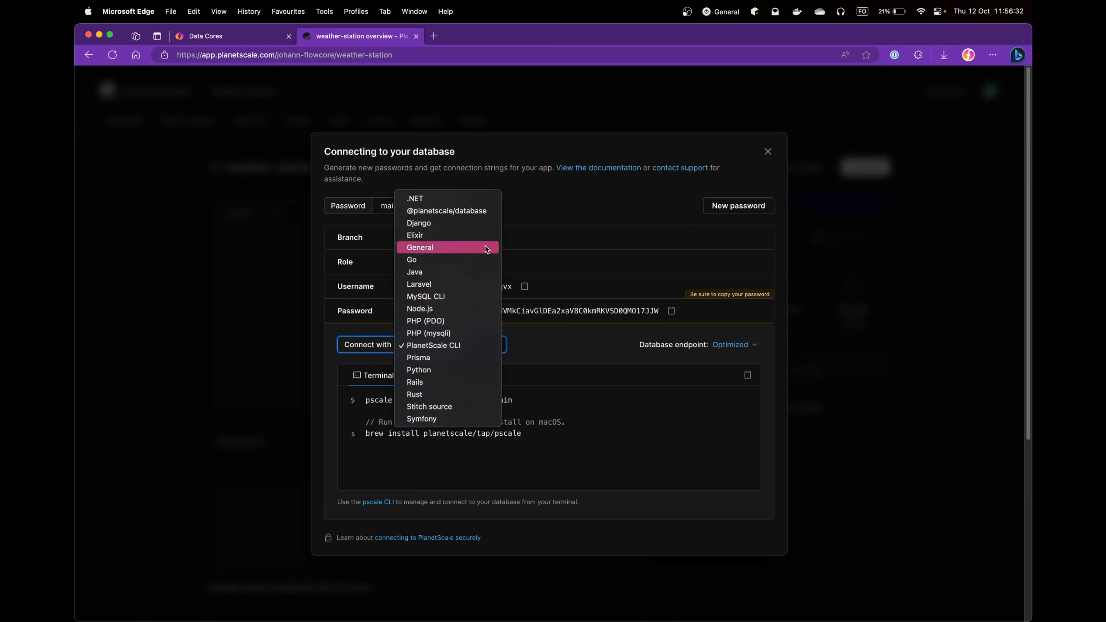
{"action": "left_click", "coordinate": [456, 437]}
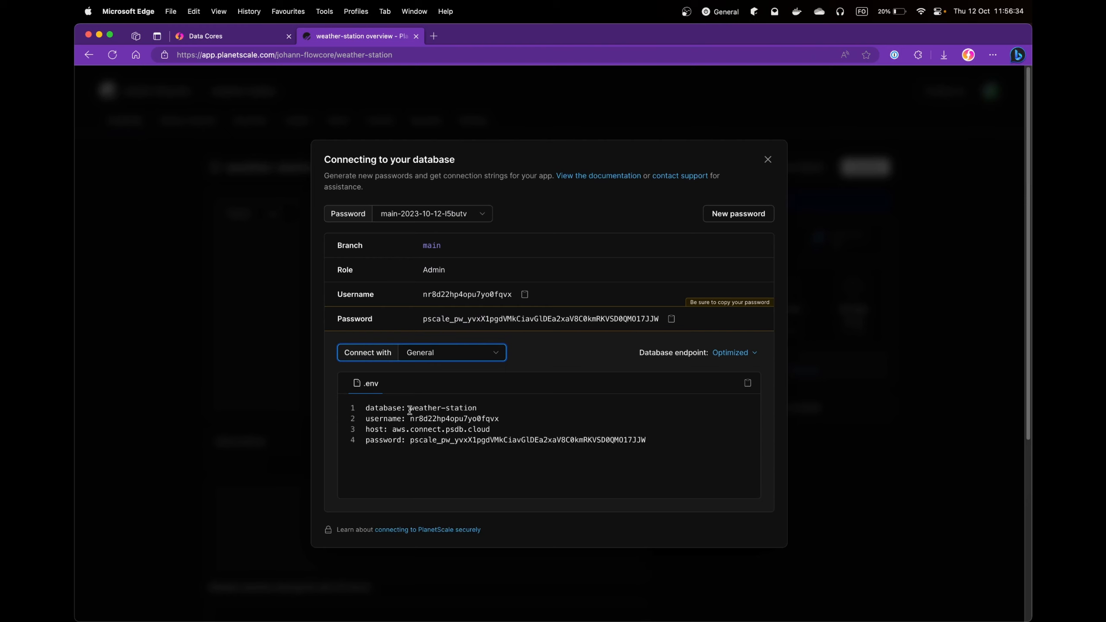
- Copy the database name weather-station from the PlanetScale connection details into the Flowcore read model's Database field
{"action": "left_click_drag", "start_coordinate": [410, 410], "coordinate": [477, 410]}
{"action": "key", "text": "super+c"}
{"action": "key", "text": "super+Tab"}
{"action": "key", "text": "super+Tab"}
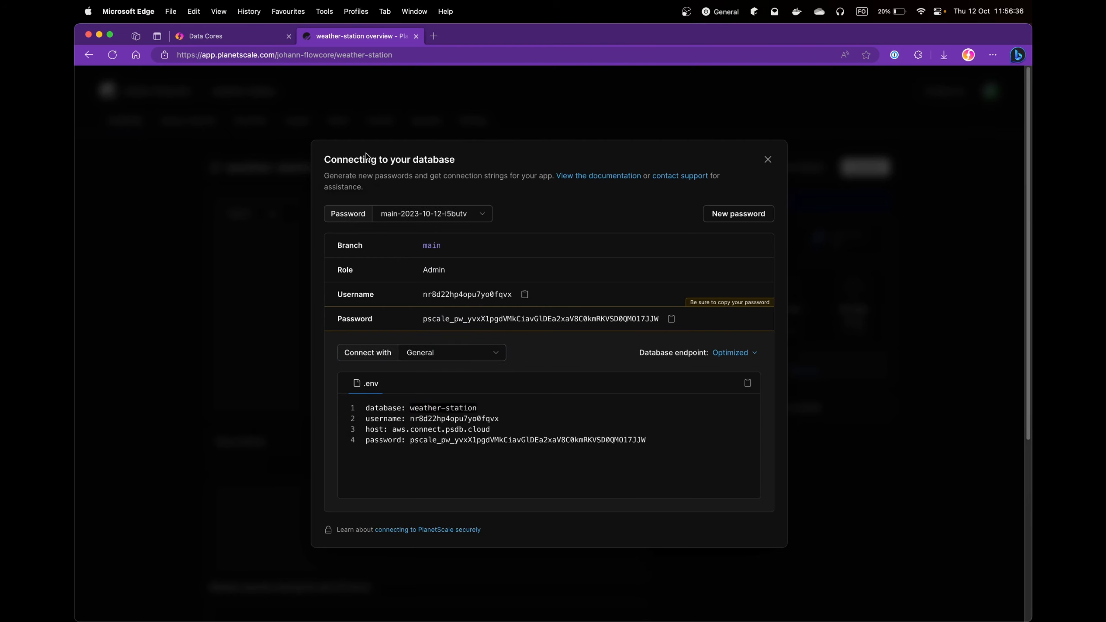
{"action": "left_click", "coordinate": [228, 38]}
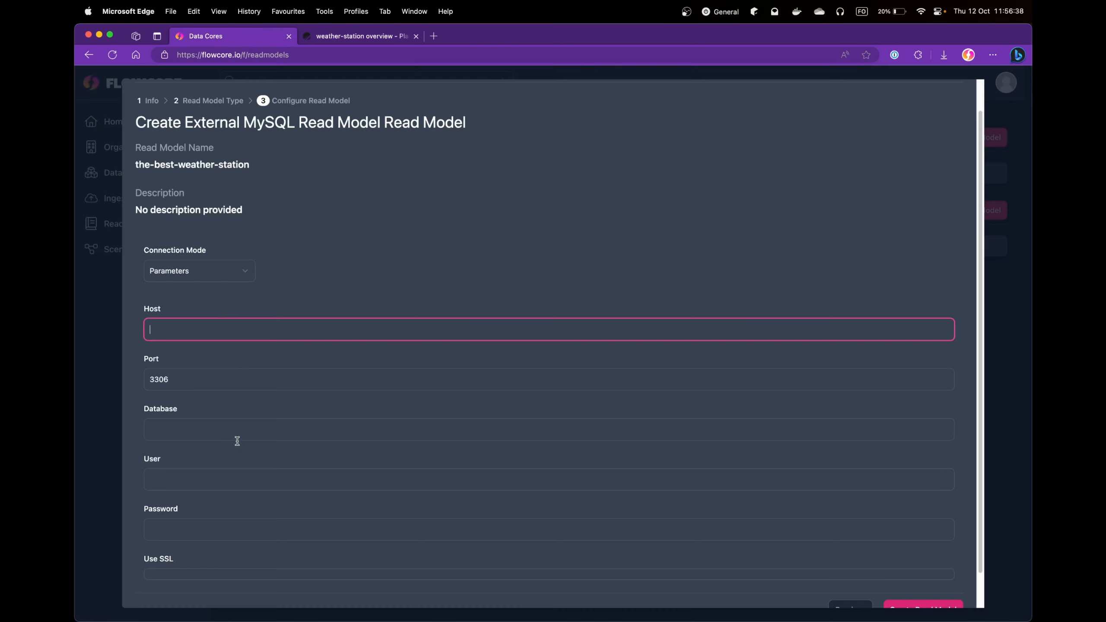
{"action": "left_click", "coordinate": [208, 430]}
{"action": "key", "text": "super+v"}
{"action": "key", "text": "super+Tab"}
{"action": "key", "text": "super+Tab"}
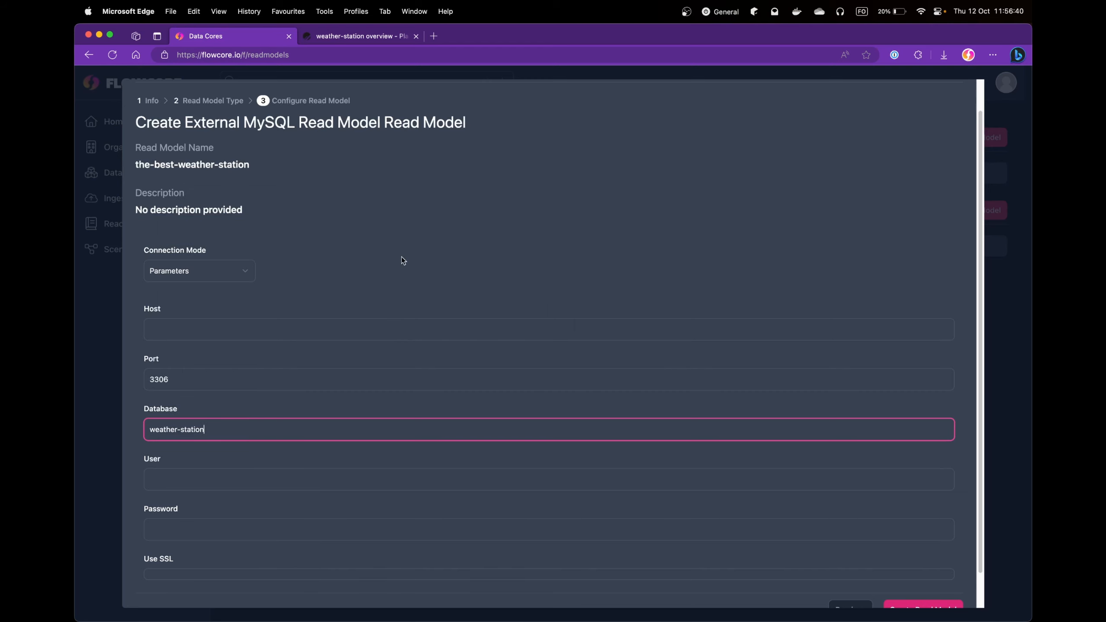
- Copy the username from the PlanetScale connection details into the Flowcore read model's User field
{"action": "left_click", "coordinate": [352, 38]}
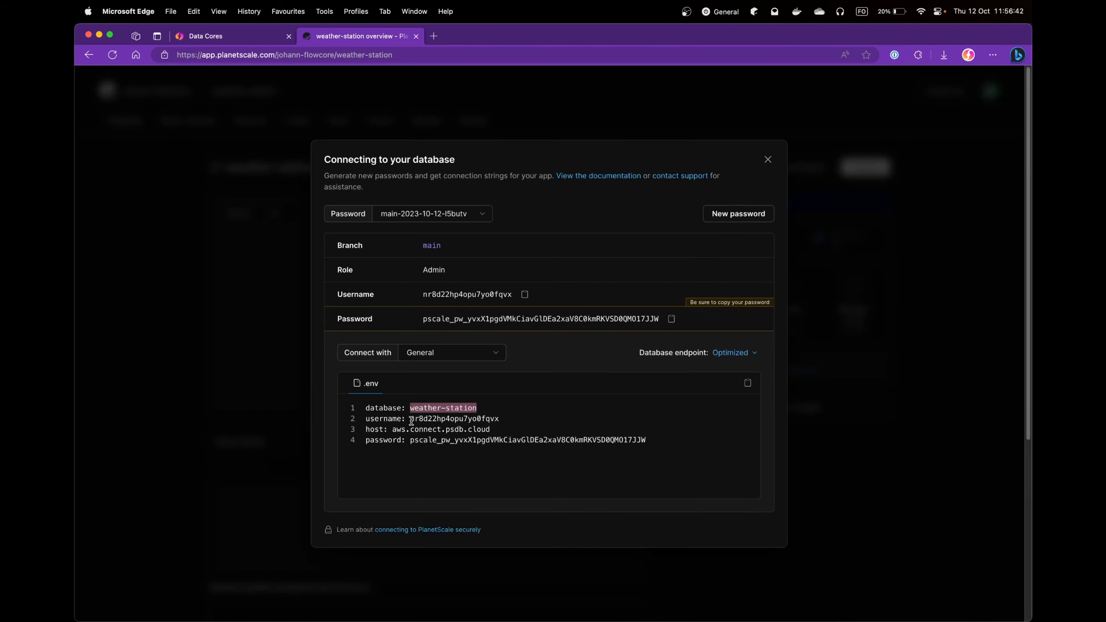
{"action": "left_click_drag", "start_coordinate": [410, 418], "coordinate": [511, 420]}
{"action": "key", "text": "super+c"}
{"action": "left_click", "coordinate": [229, 39]}
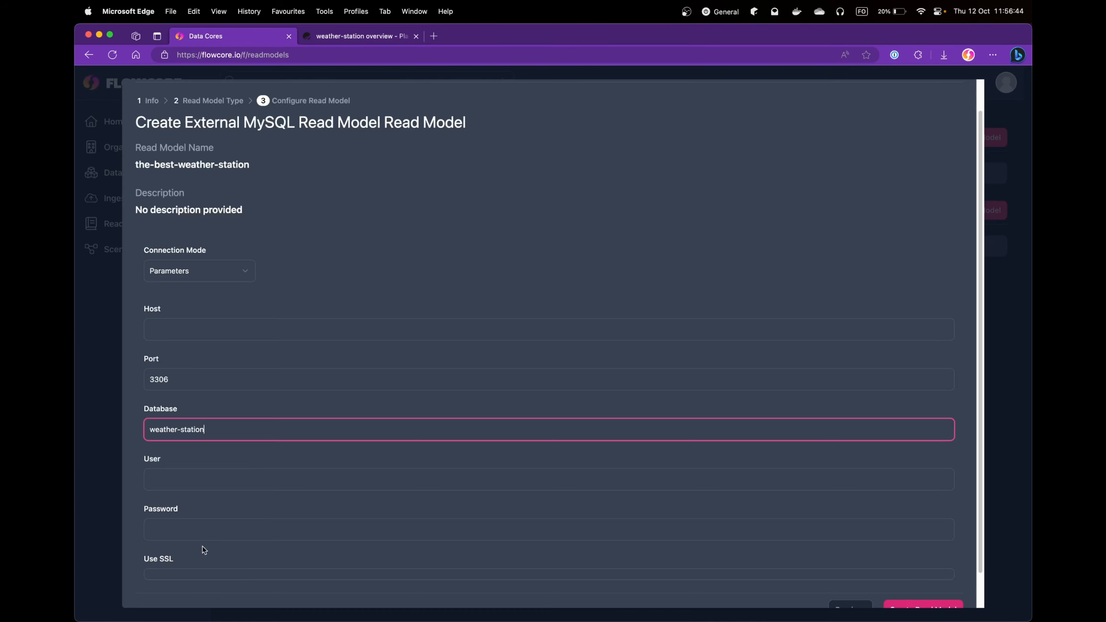
{"action": "left_click", "coordinate": [197, 480]}
{"action": "key", "text": "super+v"}
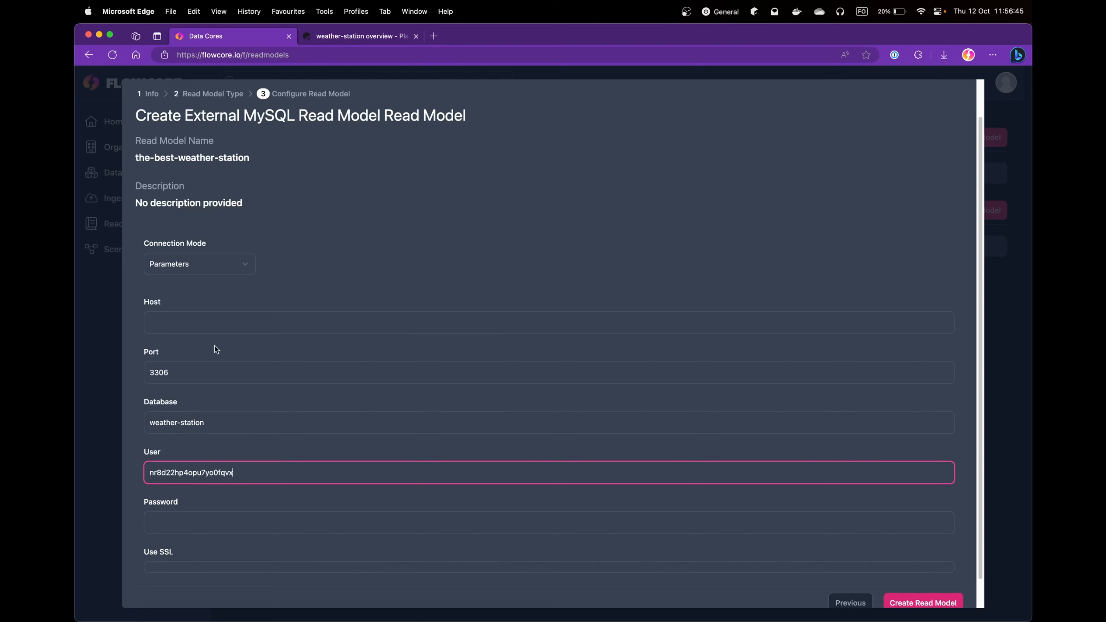
- Copy the database password from the PlanetScale connection details into the Flowcore read model's Password field
{"action": "left_click", "coordinate": [326, 41]}
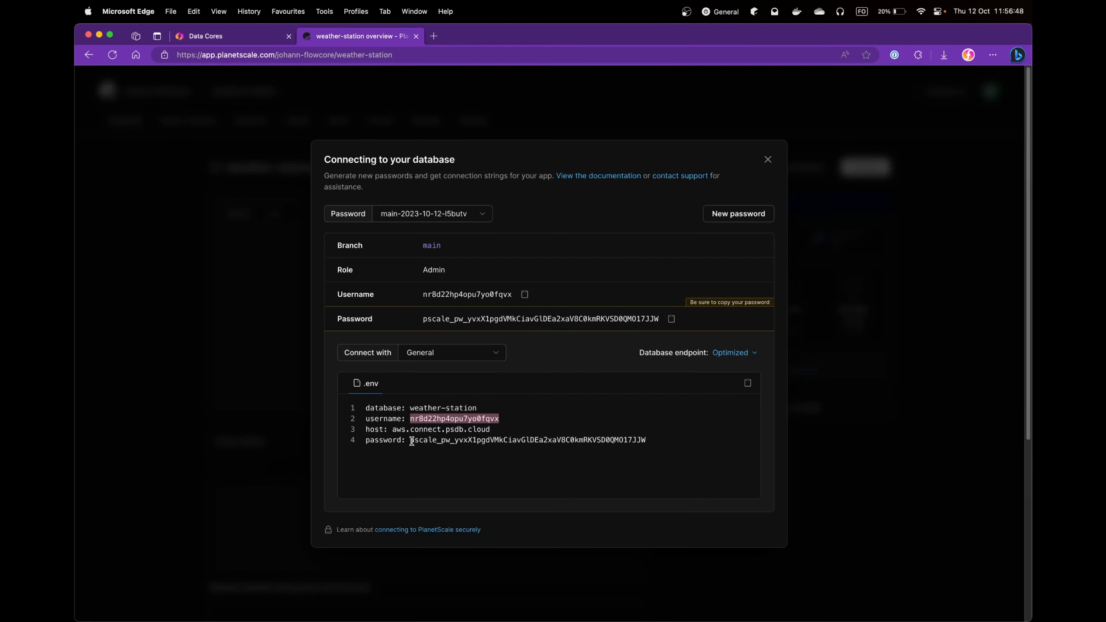
{"action": "left_click_drag", "start_coordinate": [410, 440], "coordinate": [668, 444]}
{"action": "key", "text": "super+c"}
{"action": "left_click", "coordinate": [204, 39]}
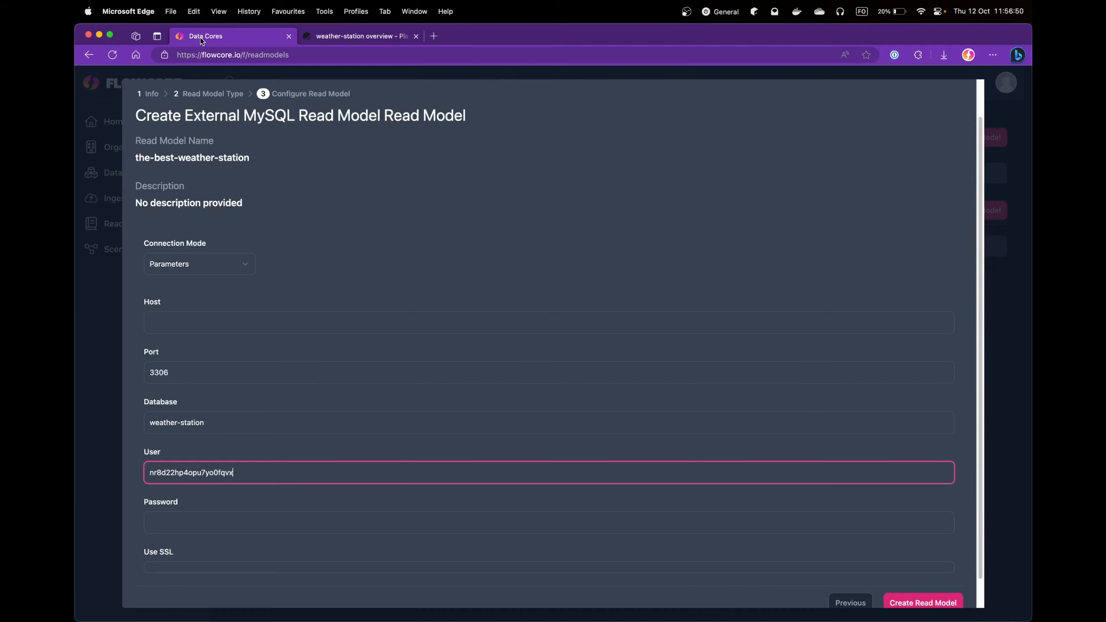
{"action": "left_click", "coordinate": [190, 520]}
{"action": "key", "text": "super+v"}
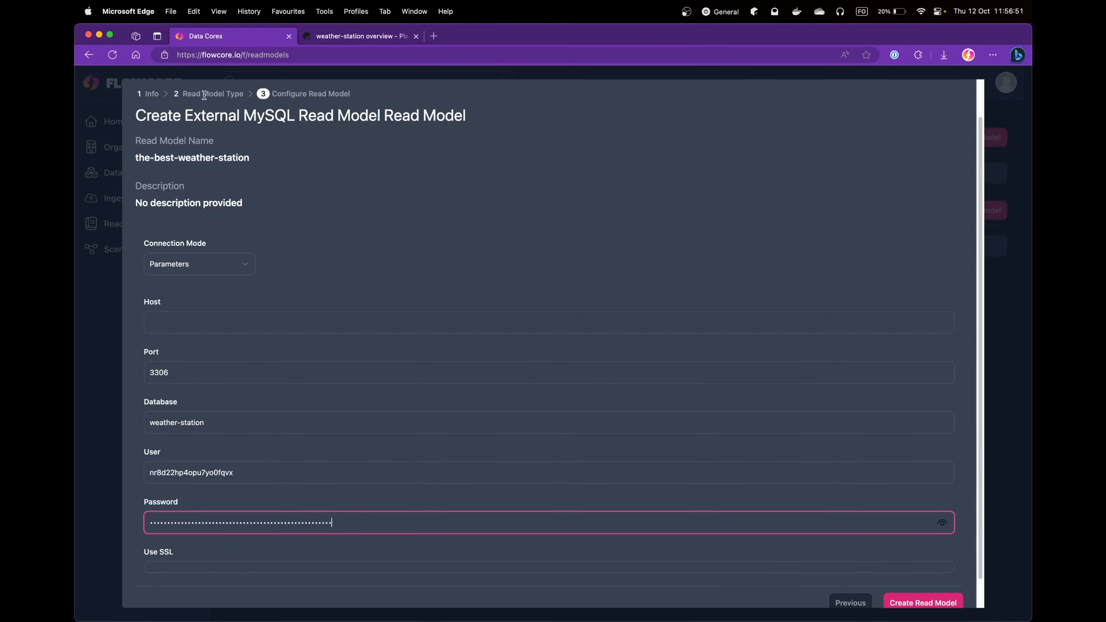
- Copy the host aws.connect.psdb.cloud from the PlanetScale connection details into the Flowcore read model's Host field
{"action": "left_click", "coordinate": [345, 38]}
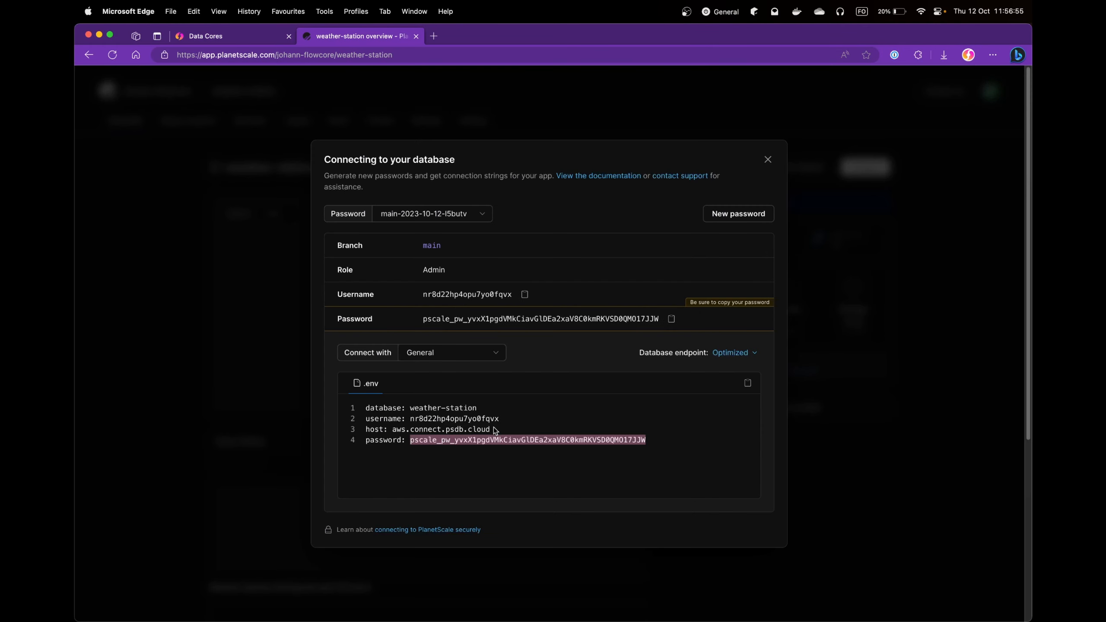
{"action": "left_click_drag", "start_coordinate": [495, 430], "coordinate": [391, 430]}
{"action": "key", "text": "super+c"}
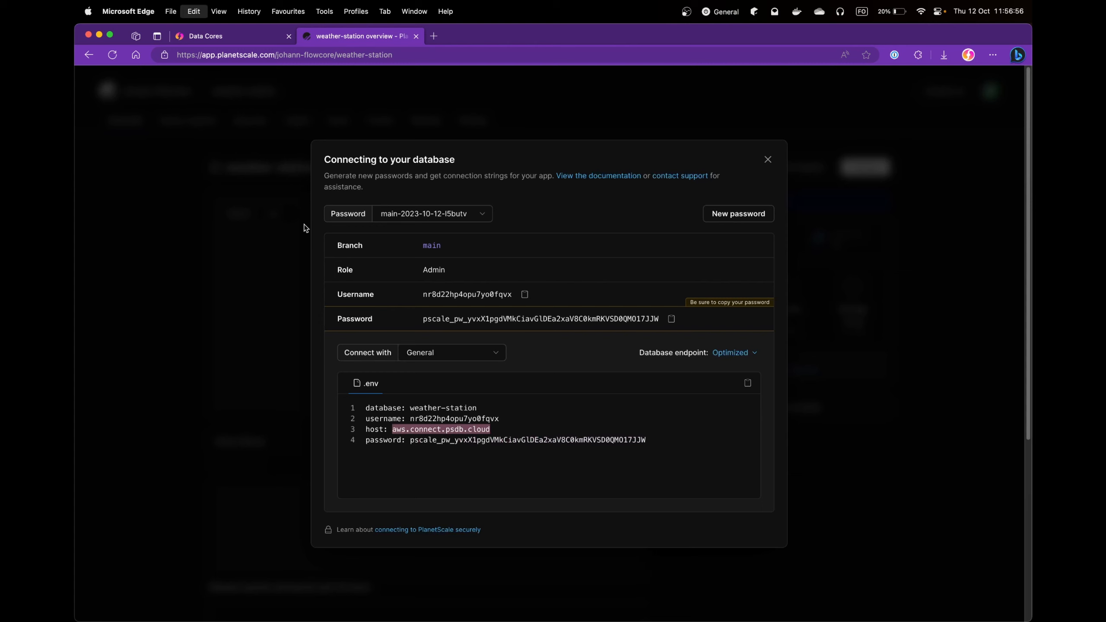
{"action": "left_click", "coordinate": [225, 41]}
{"action": "left_click", "coordinate": [181, 319]}
{"action": "key", "text": "super+v"}
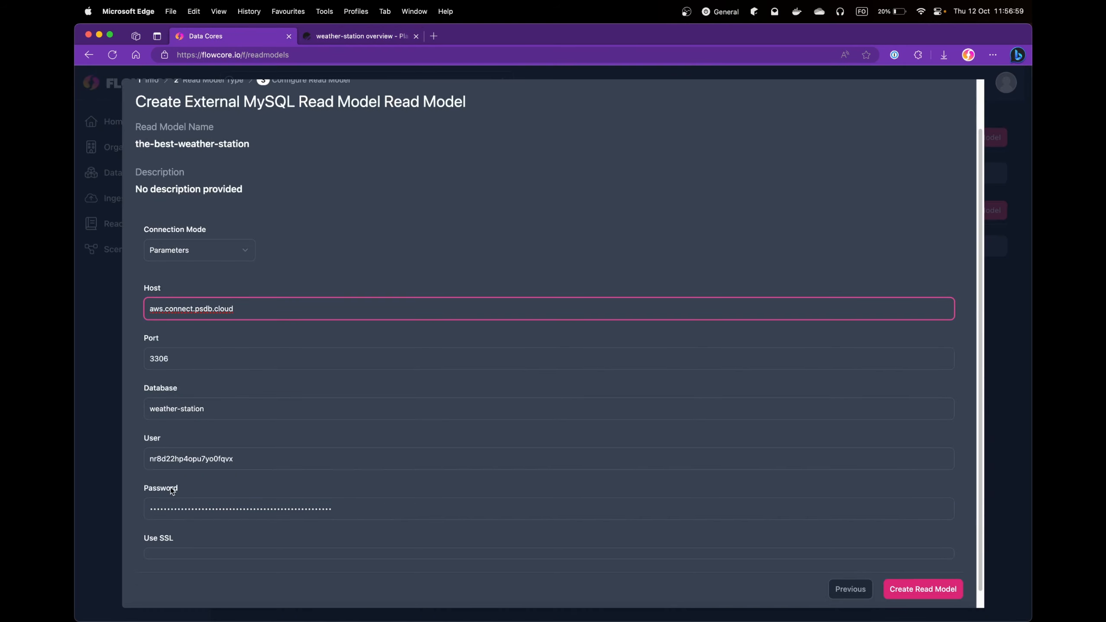
- Check the PlanetScale connection details once more and enable Use SSL for the Flowcore read model
{"action": "left_click", "coordinate": [351, 37]}
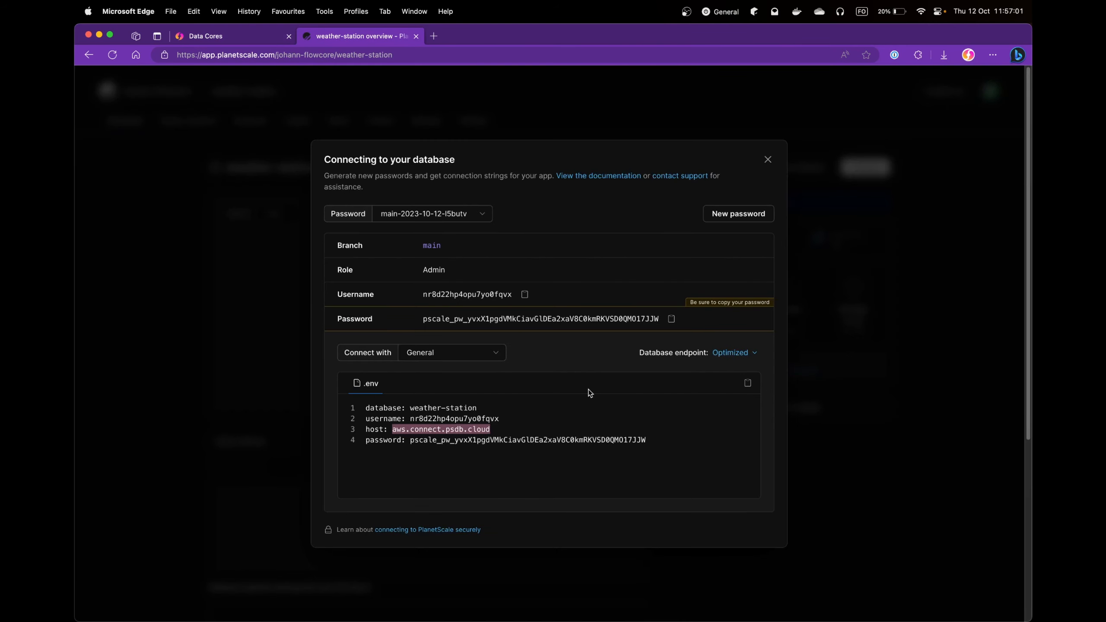
{"action": "left_click", "coordinate": [227, 37]}
{"action": "scroll", "coordinate": [188, 462], "scroll_direction": "down", "scroll_amount": 1}
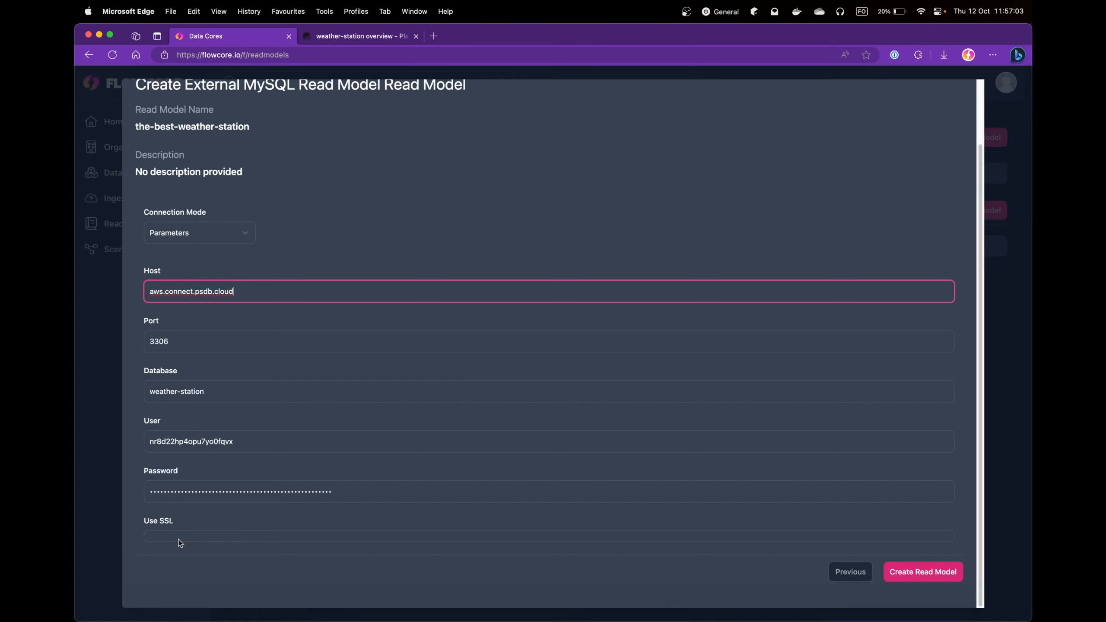
{"action": "left_click", "coordinate": [243, 535]}
{"action": "scroll", "coordinate": [244, 519], "scroll_direction": "down", "scroll_amount": 2}
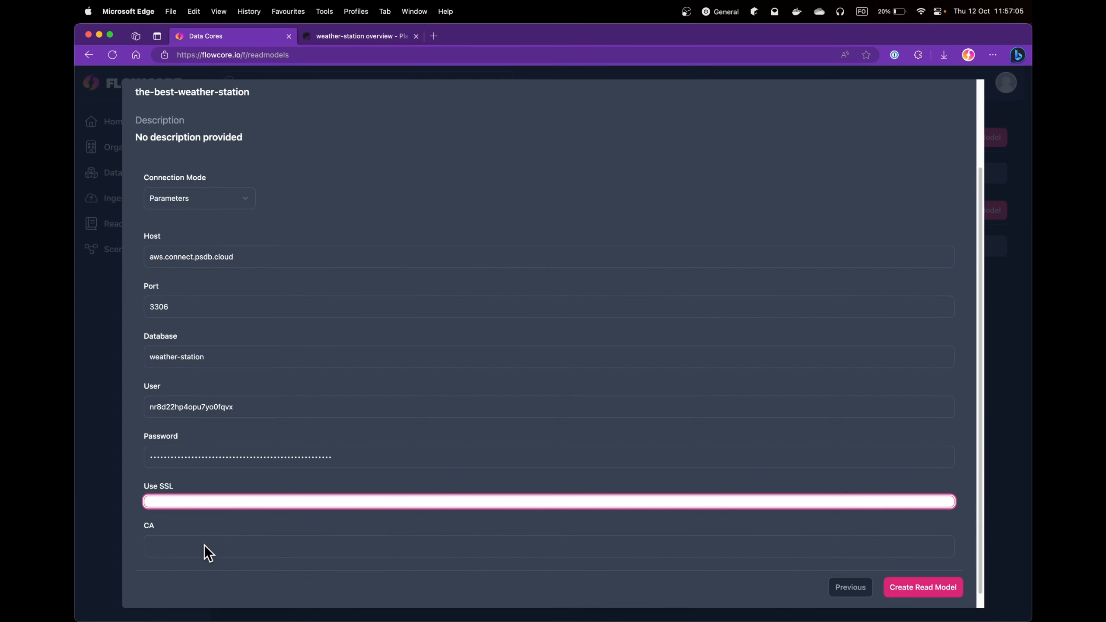
- Close the connection details in PlanetScale and create the the-best-weather-station read model in Flowcore with the CA left empty
{"action": "left_click", "coordinate": [327, 43]}
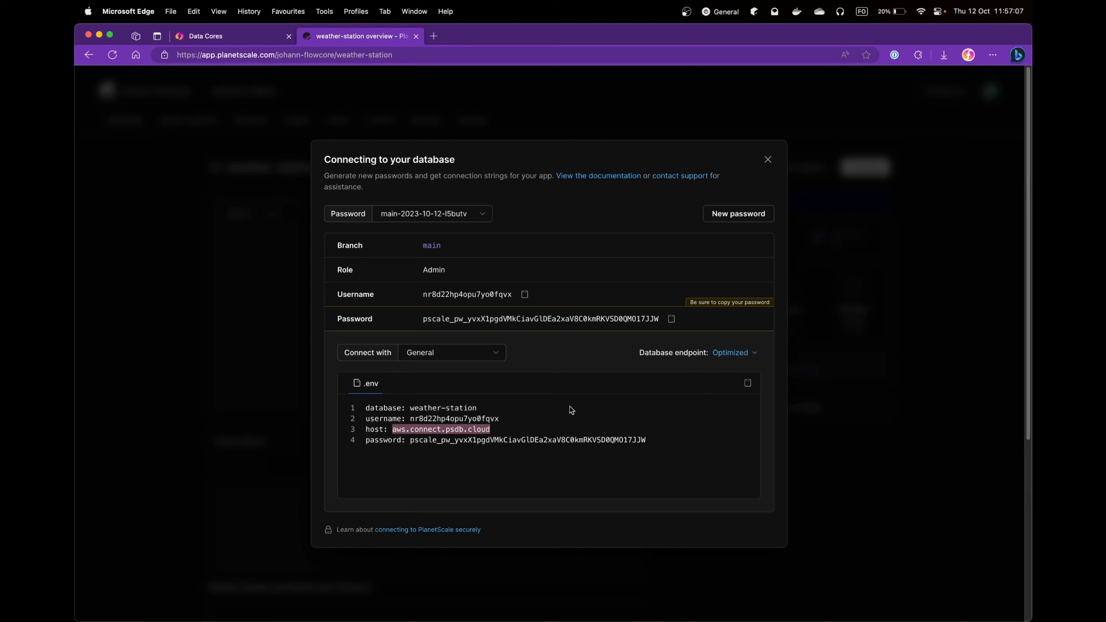
{"action": "left_click", "coordinate": [768, 160]}
{"action": "left_click", "coordinate": [206, 38]}
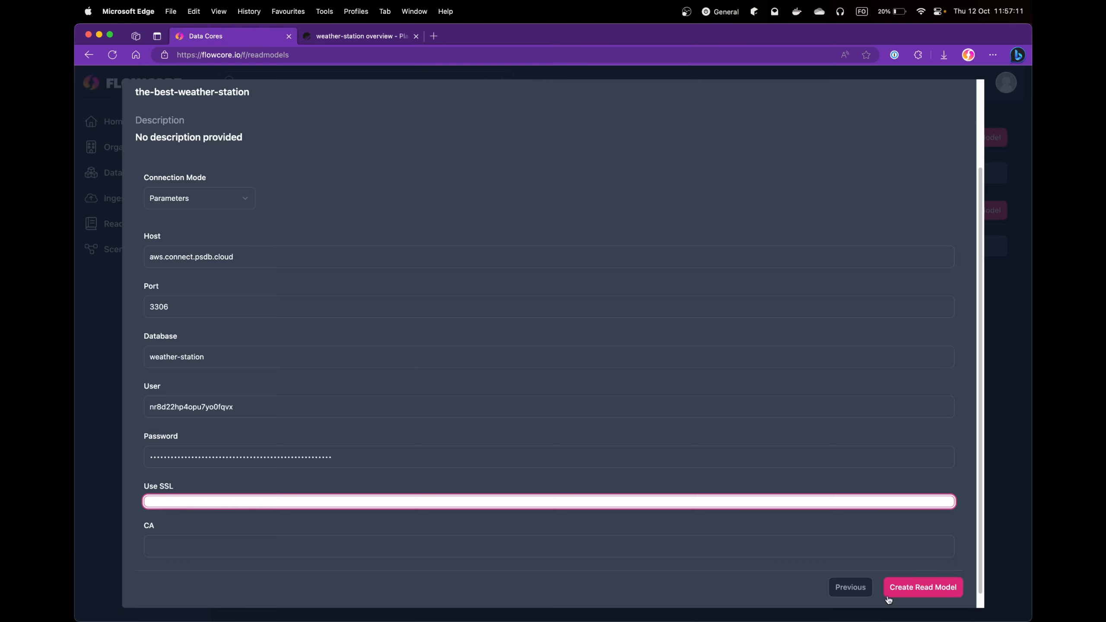
{"action": "left_click", "coordinate": [919, 585]}
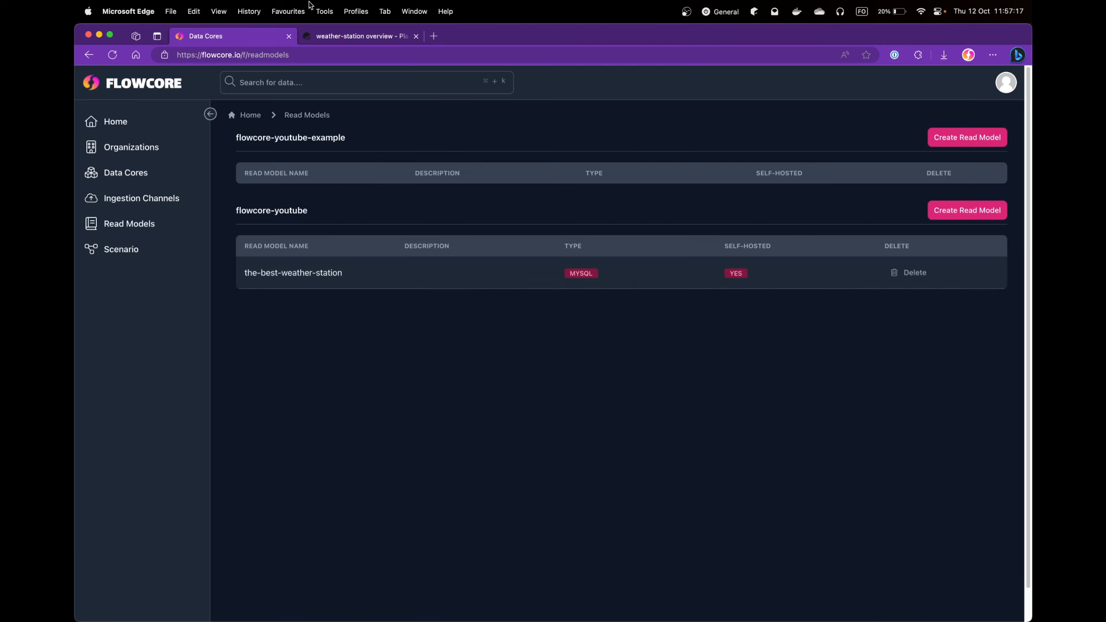
- Check the tables on the weather-station database's main branch in PlanetScale, then return to the Flowcore read models list
{"action": "left_click", "coordinate": [360, 36]}
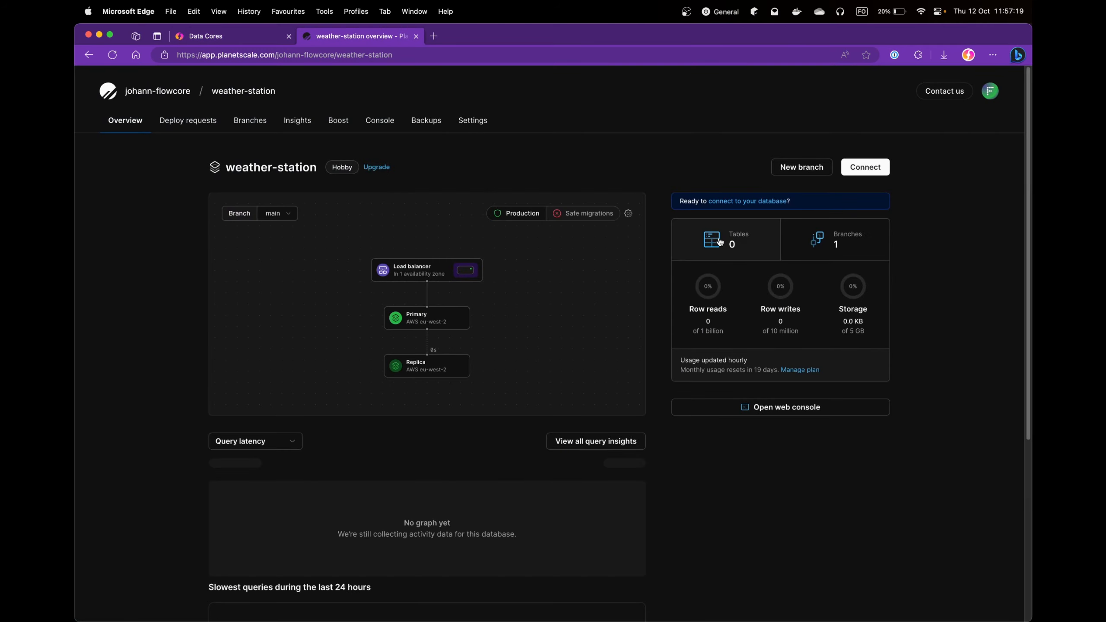
{"action": "left_click", "coordinate": [702, 243]}
{"action": "left_click", "coordinate": [227, 41]}
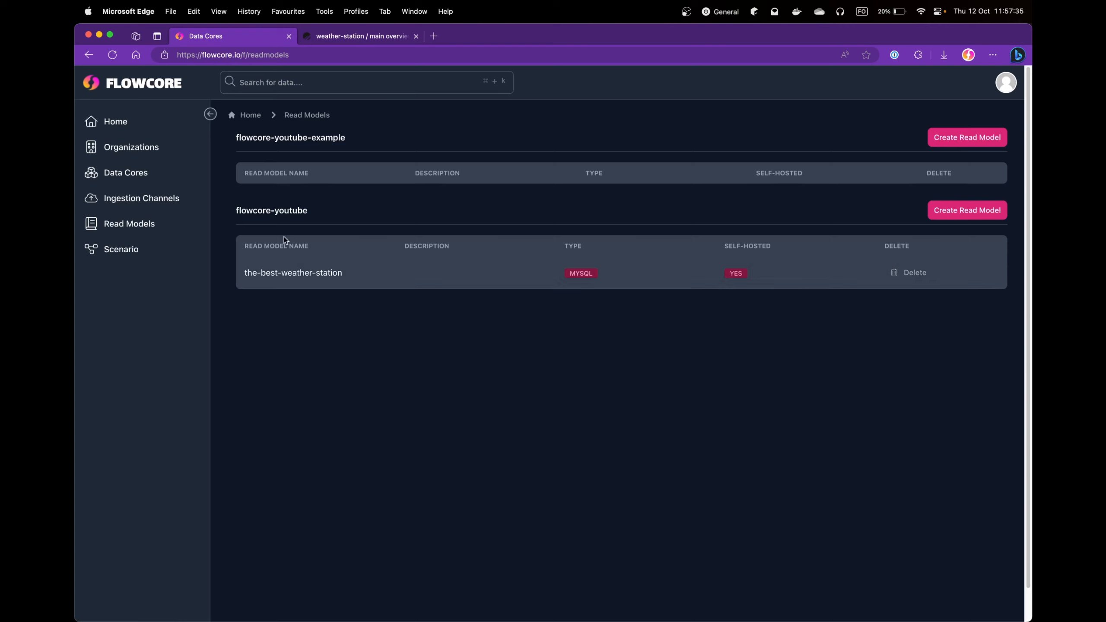
{"action": "left_click", "coordinate": [353, 36]}
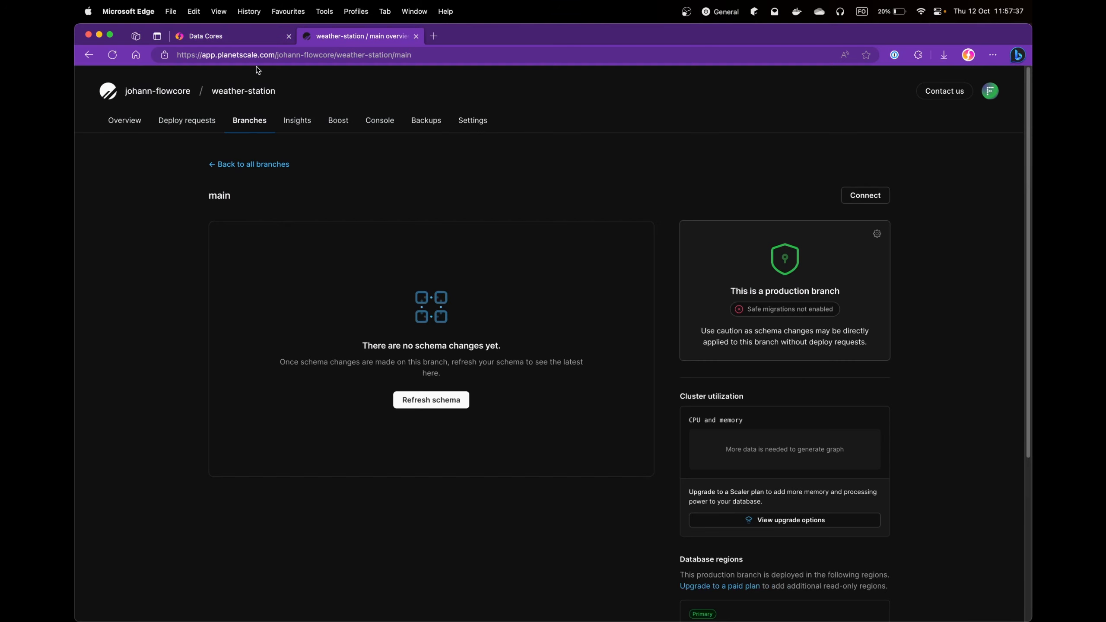
{"action": "left_click", "coordinate": [228, 39]}
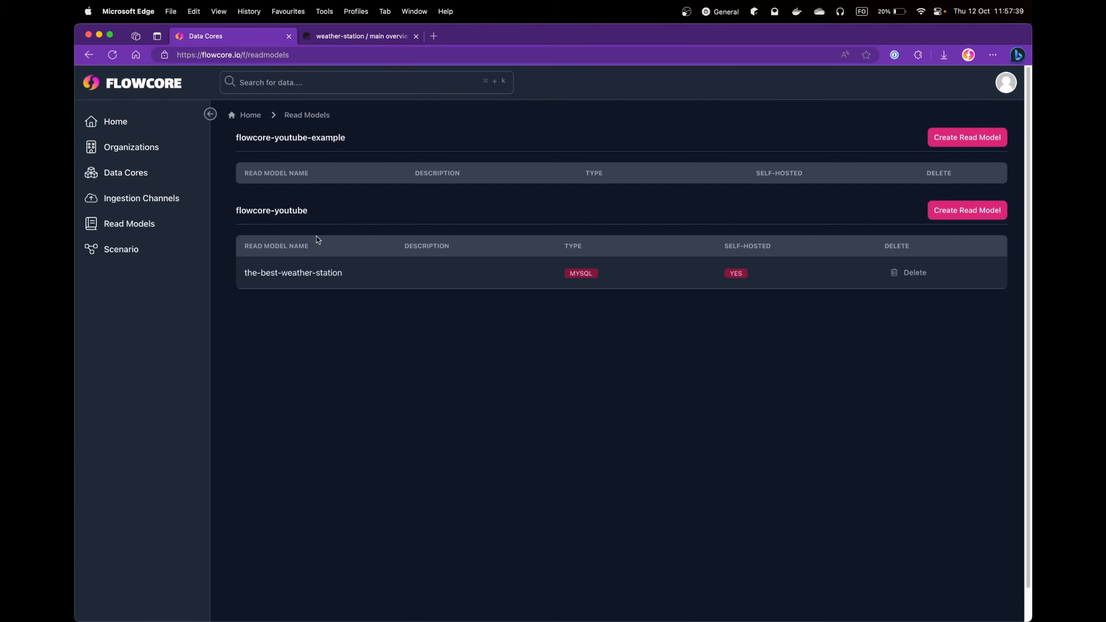